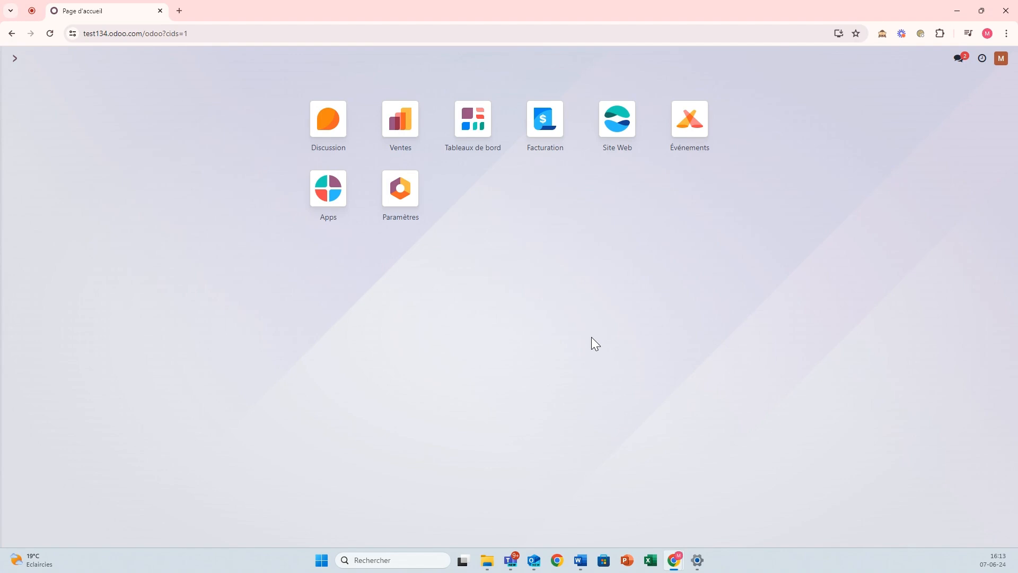
# Start a new event in the Events app named 'Conférence'
pyautogui.click(690, 132)
pyautogui.click(36, 85)
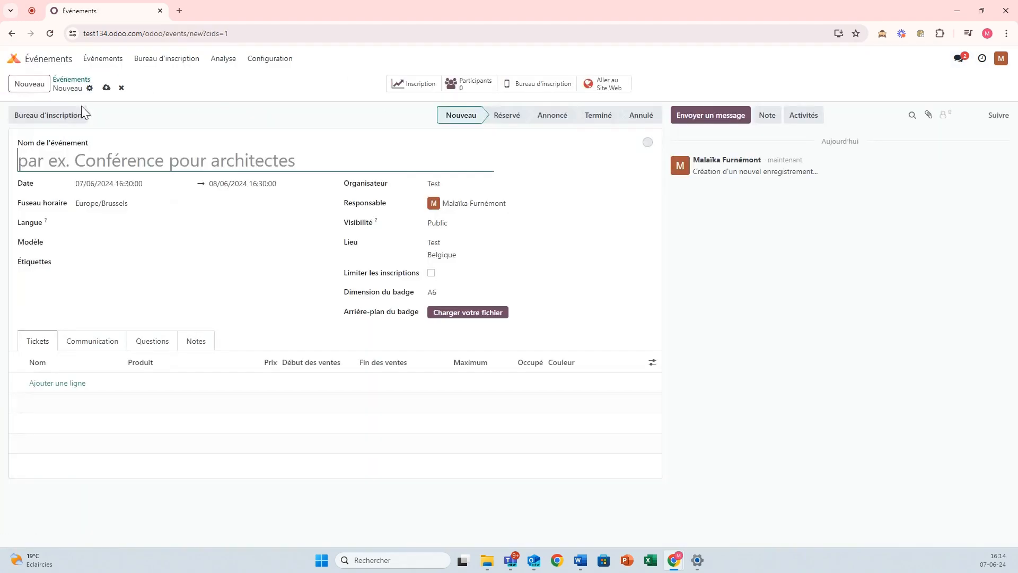
pyautogui.write('C')
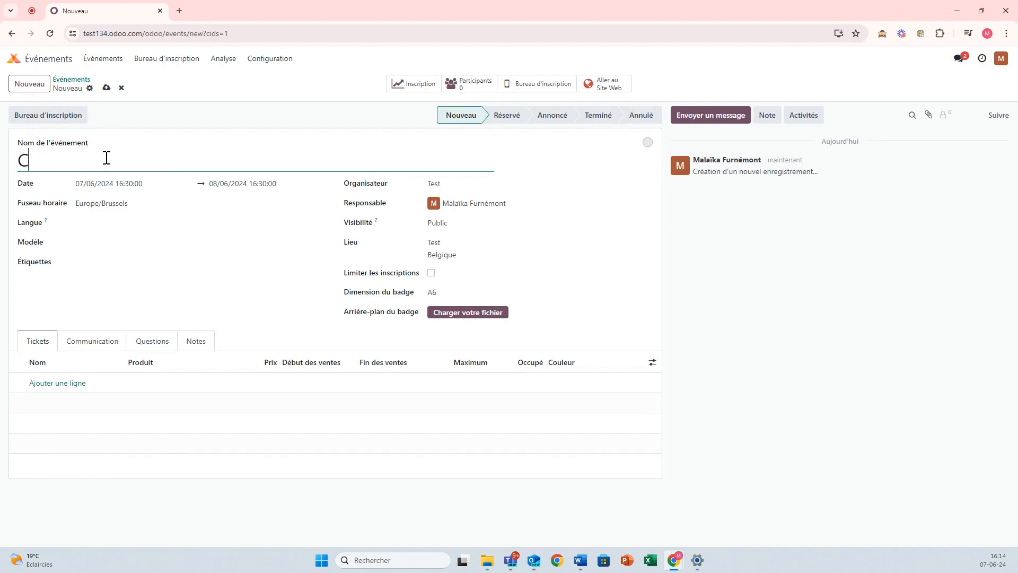
pyautogui.write('onférence')
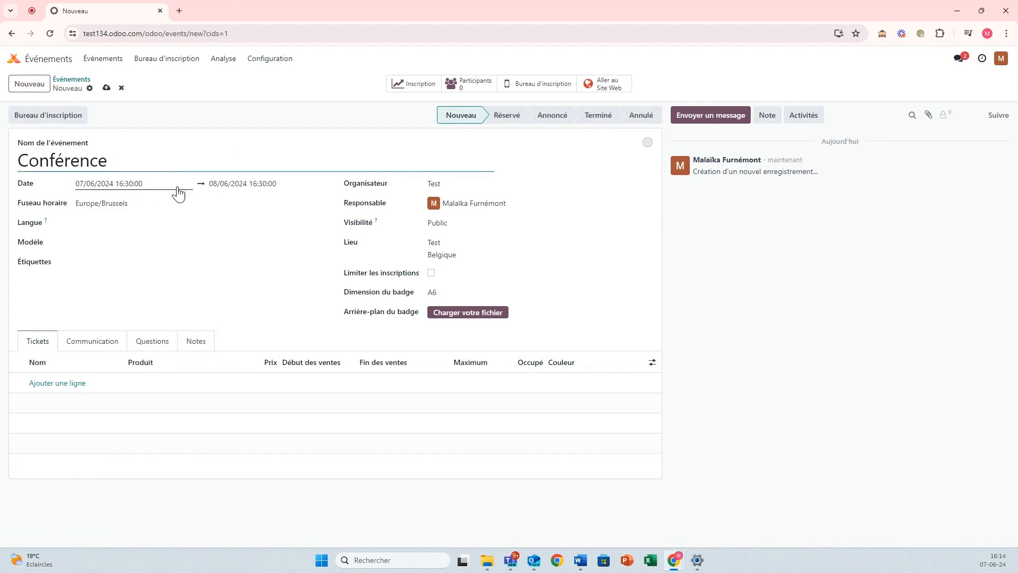
# Set the event dates from 07/06/2024 16:30 to 10/06/2024 17:30
pyautogui.click(262, 187)
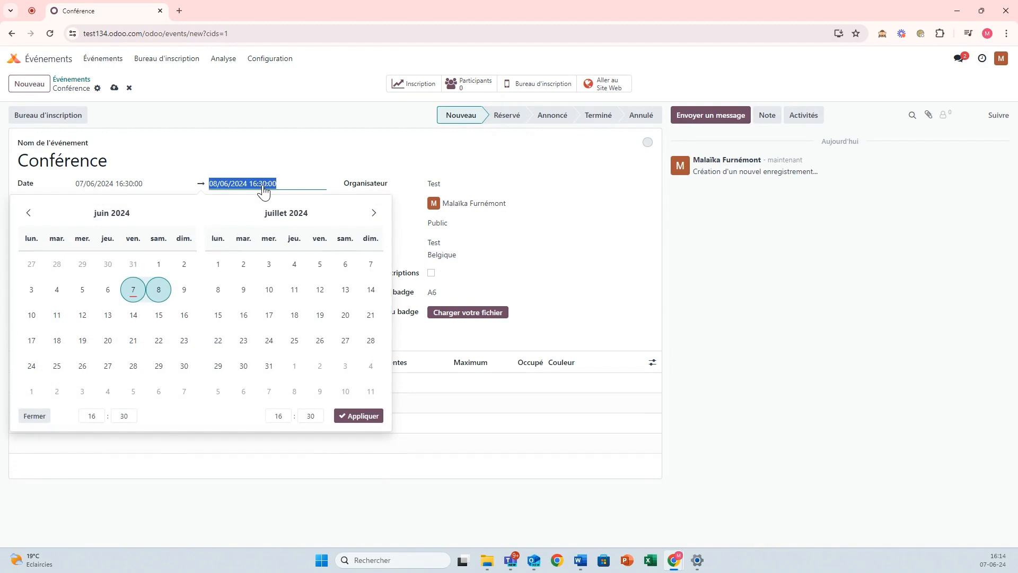
pyautogui.click(106, 186)
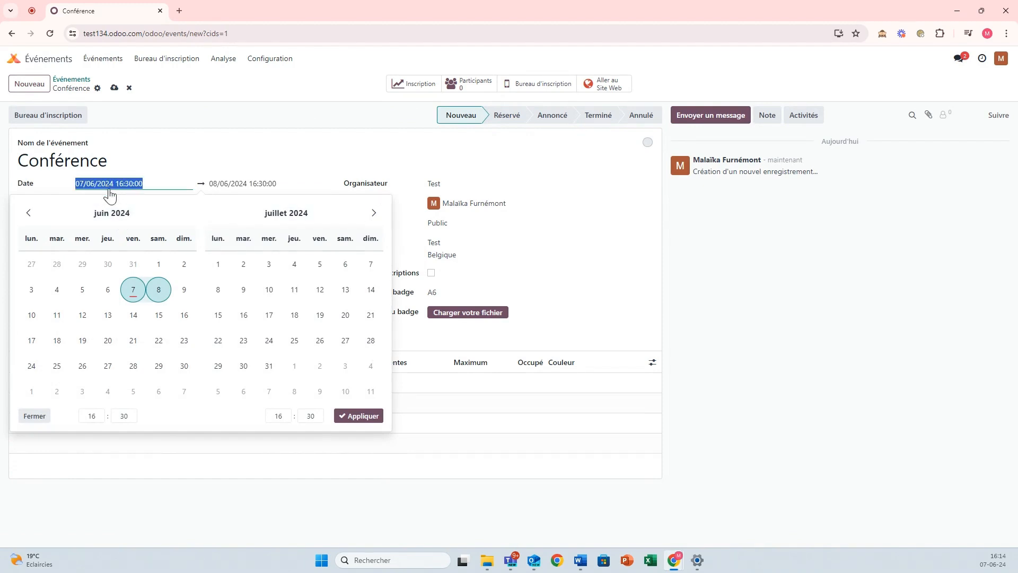
pyautogui.click(31, 315)
pyautogui.click(223, 187)
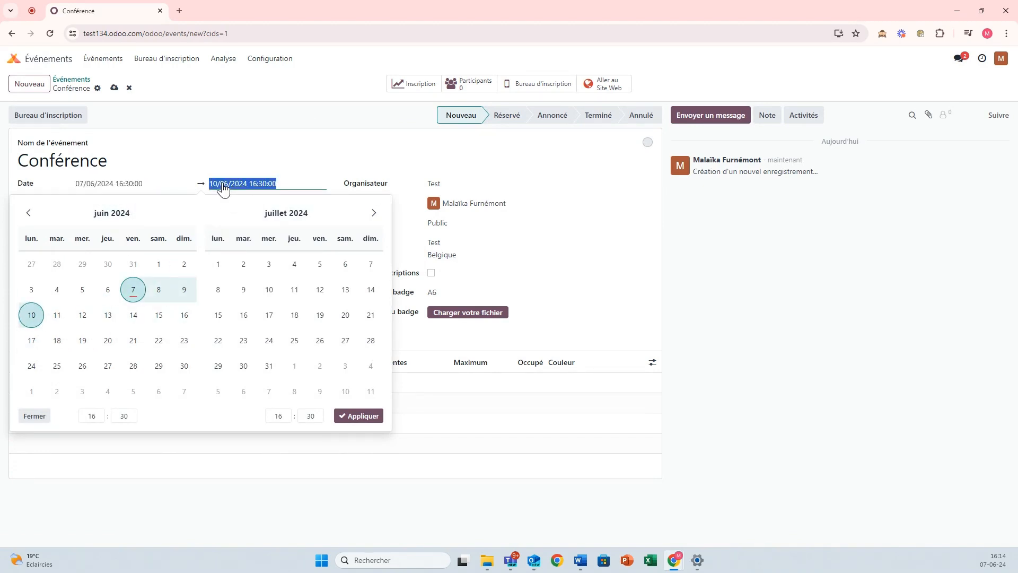
pyautogui.click(285, 417)
pyautogui.click(276, 384)
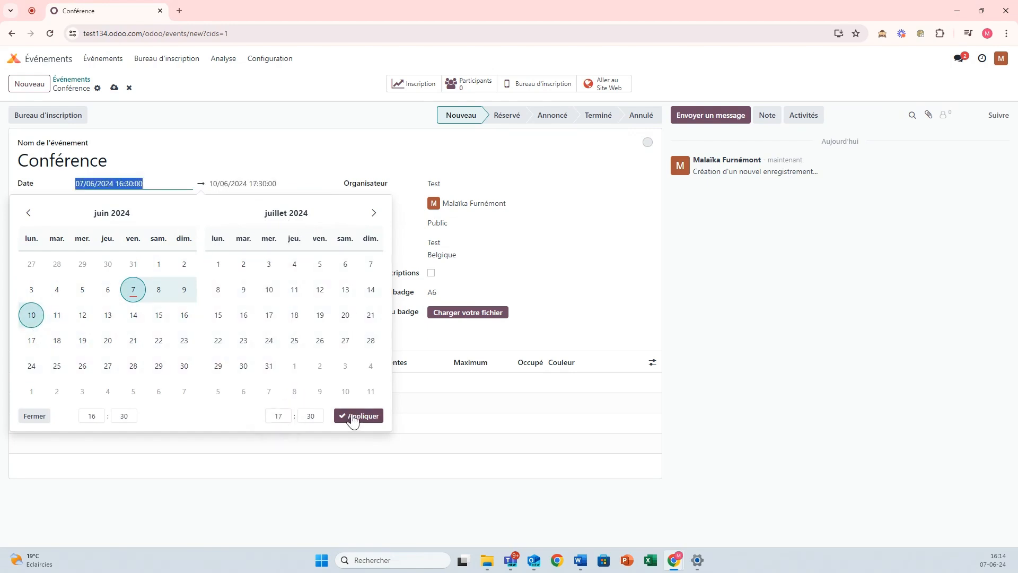
pyautogui.click(353, 415)
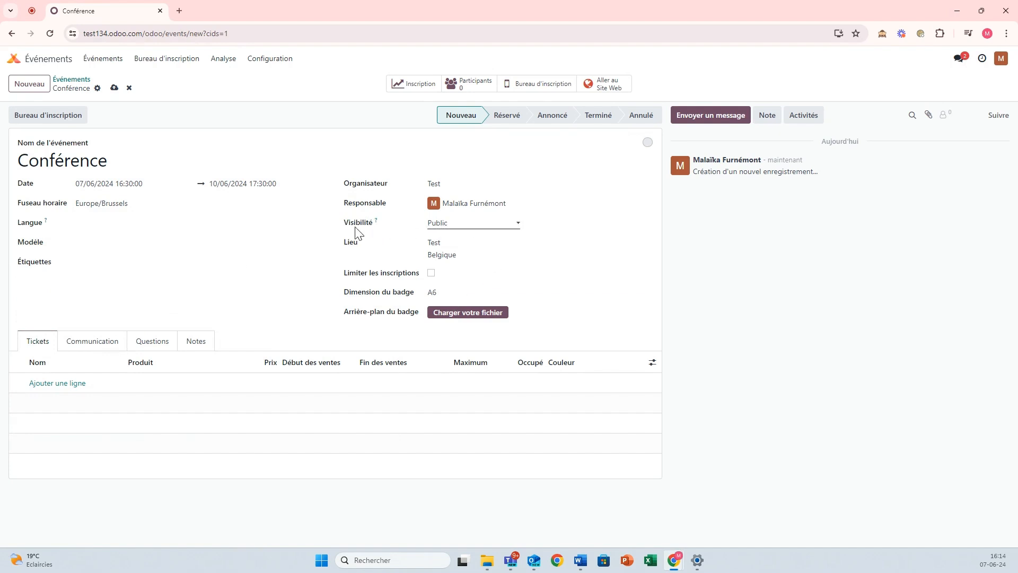
# Leave the Conférence visibility on Public and save the event record
pyautogui.click(468, 225)
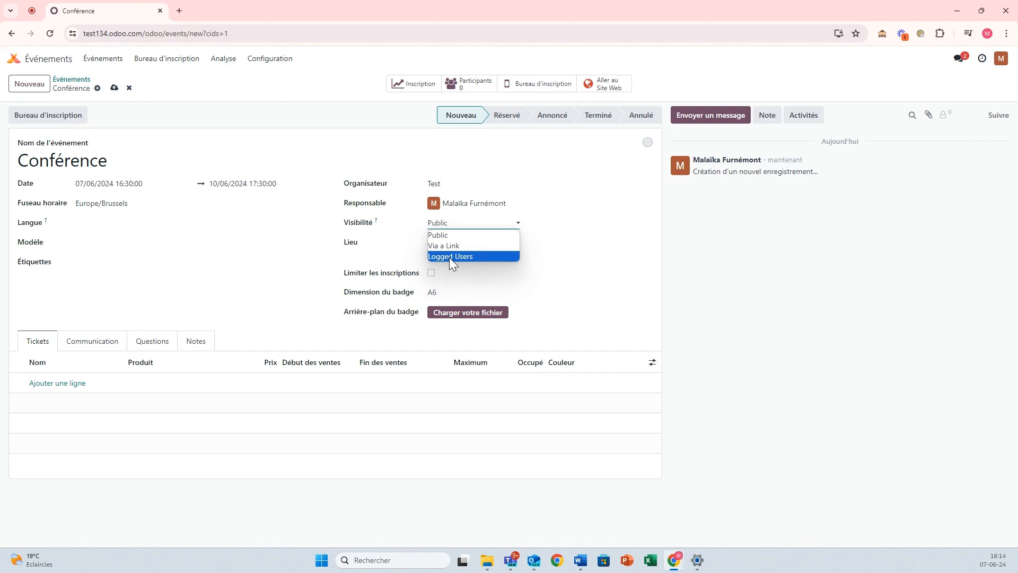
pyautogui.click(325, 131)
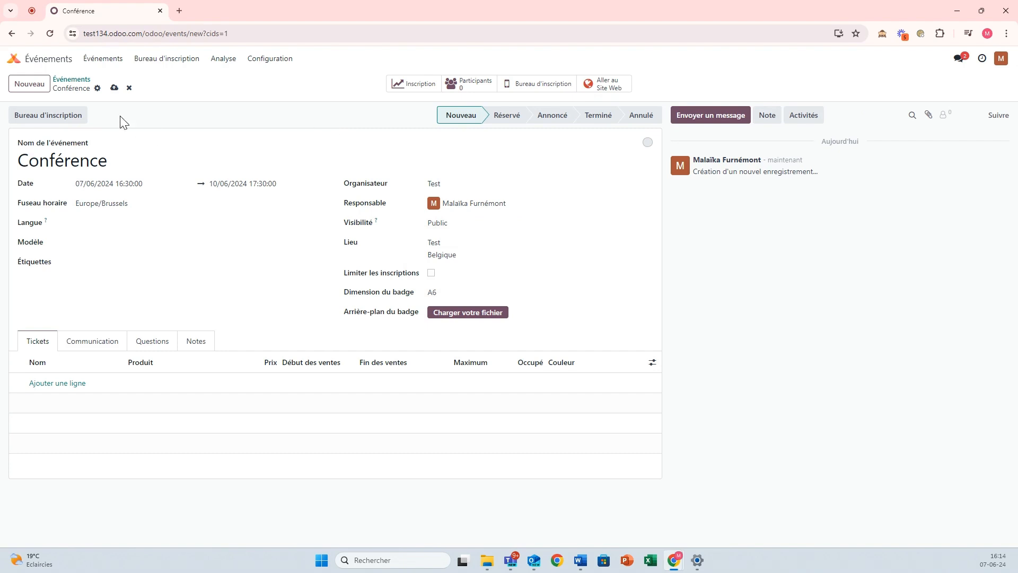
pyautogui.click(114, 87)
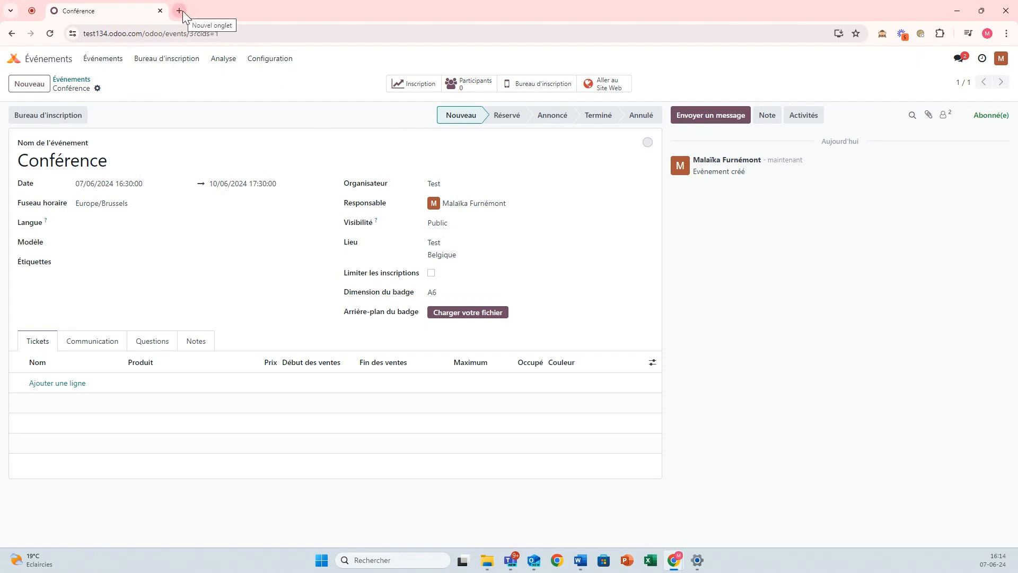
# Open a blank private browsing window, then return to the Odoo event form
pyautogui.click(1006, 34)
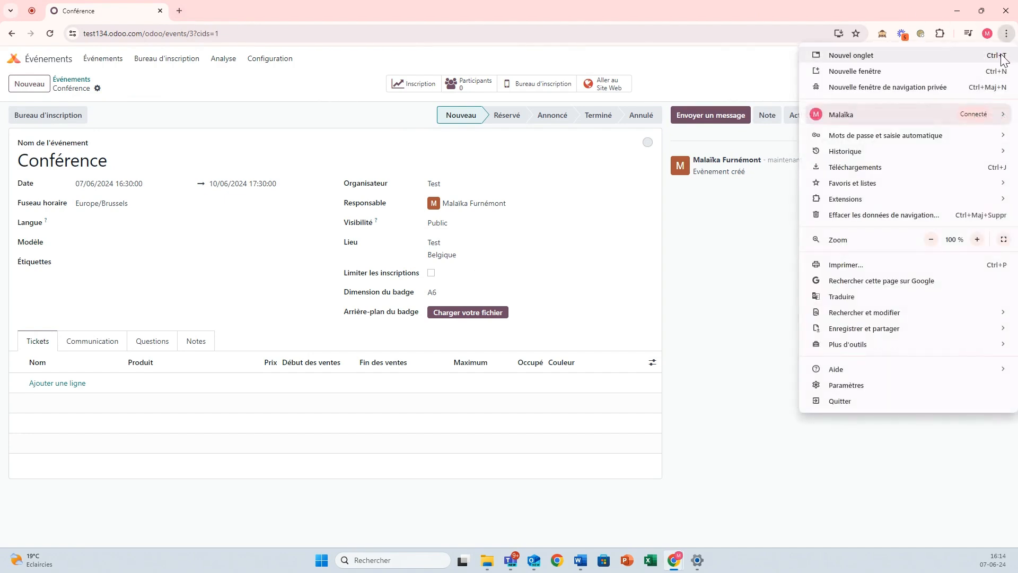
pyautogui.click(905, 87)
pyautogui.moveTo(674, 560)
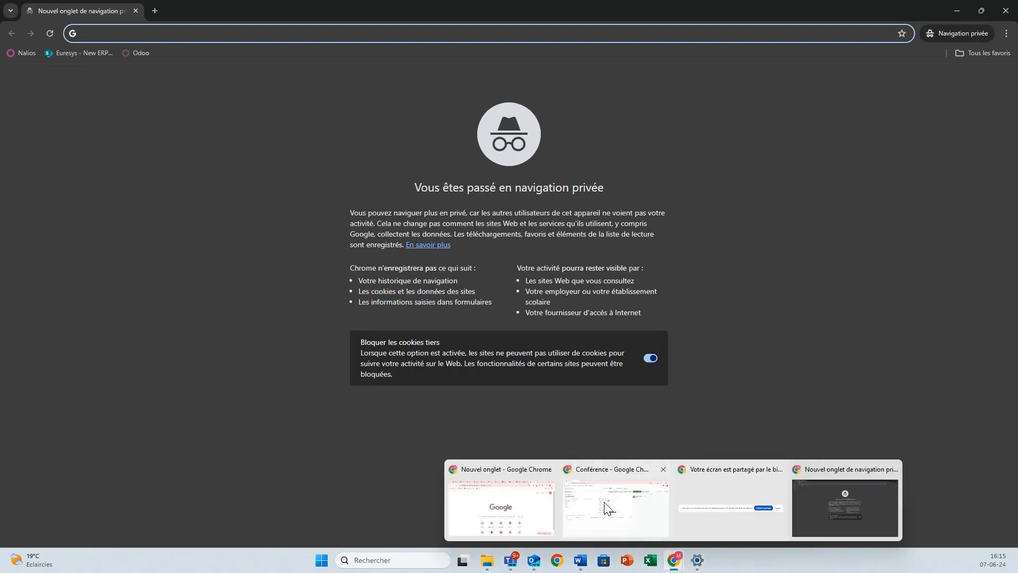
pyautogui.click(608, 506)
# Publish the Conférence event page on the website and copy the home page address
pyautogui.click(605, 88)
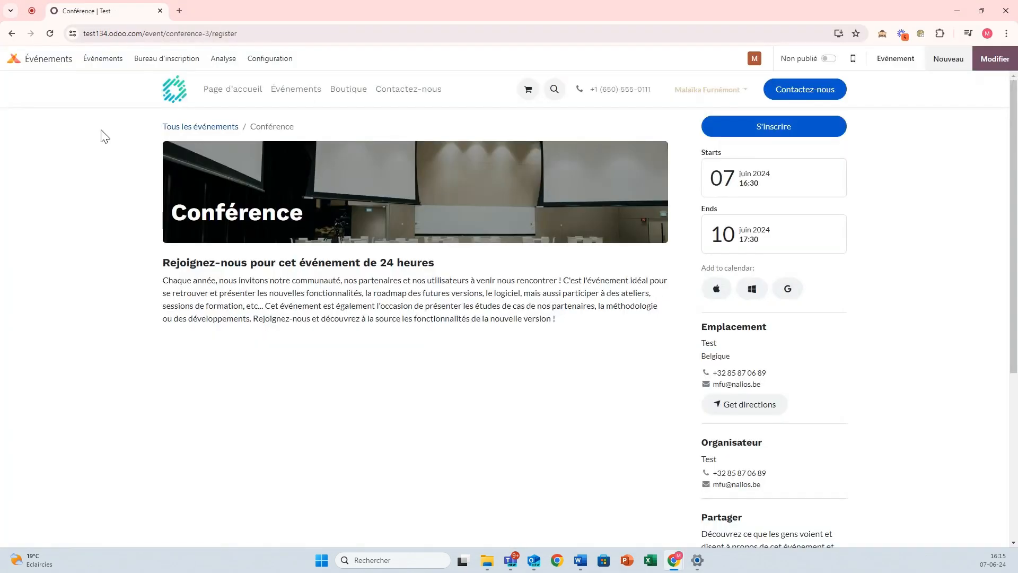
pyautogui.click(828, 59)
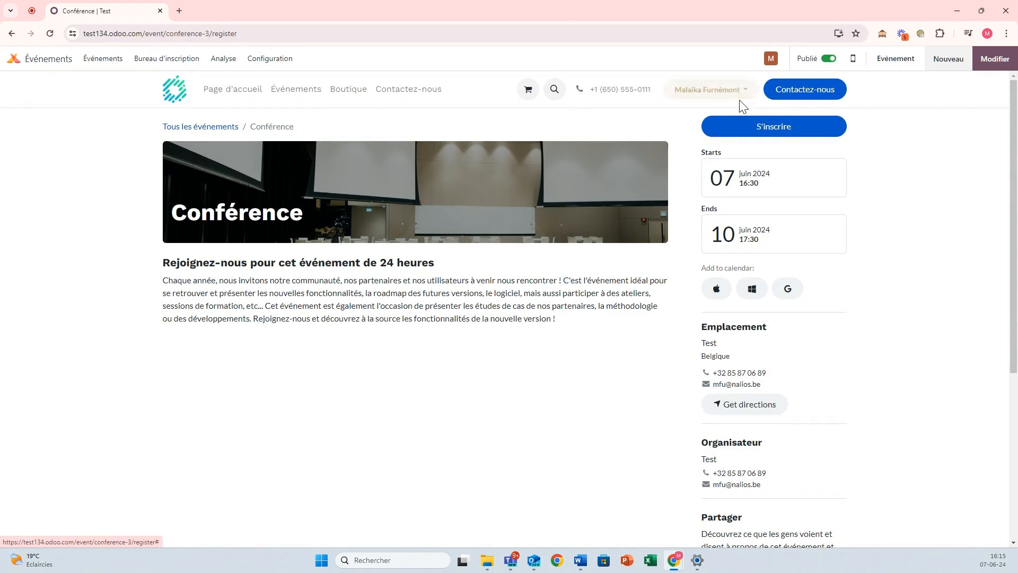
pyautogui.click(225, 89)
pyautogui.click(113, 35)
pyautogui.hotkey('ctrl', 'c')
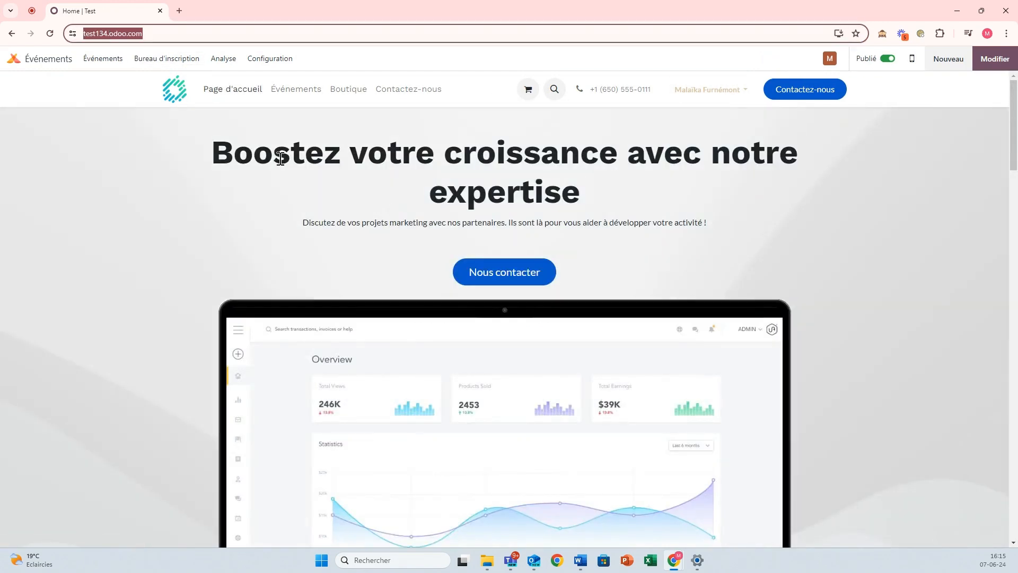
# Load the copied website address in the private window
pyautogui.moveTo(675, 566)
pyautogui.click(815, 513)
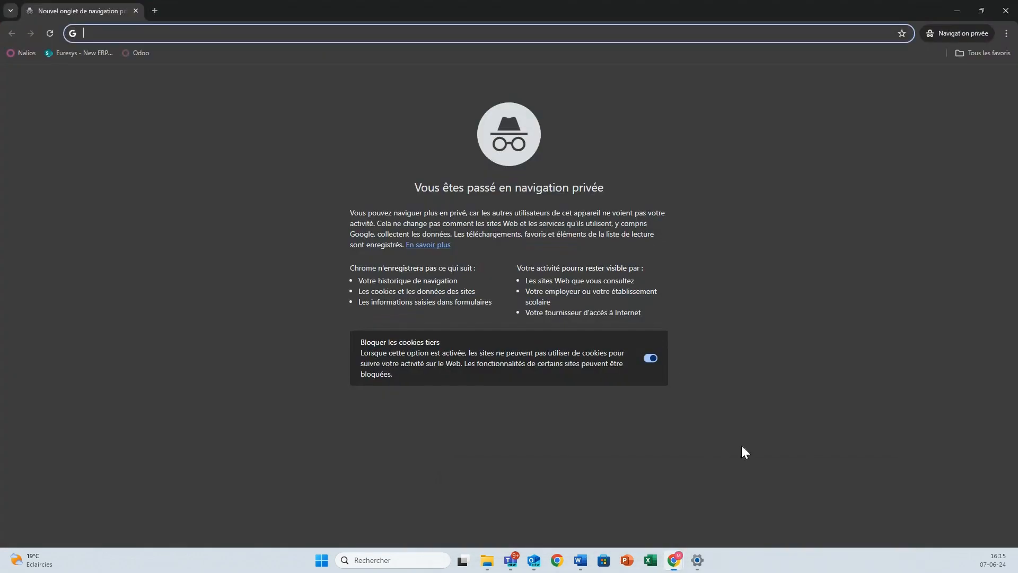
pyautogui.hotkey('ctrl', 'v')
pyautogui.press('Return')
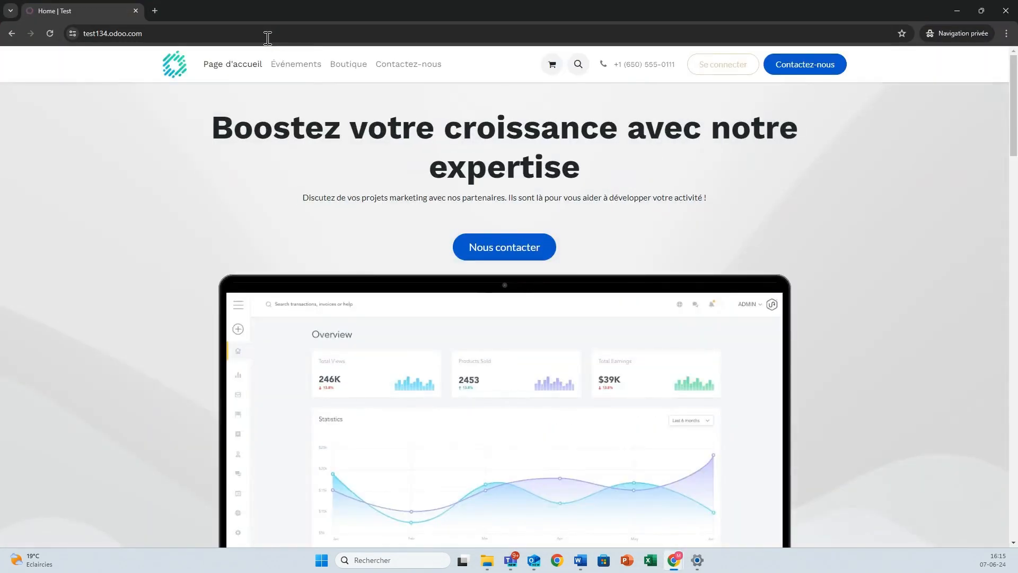
# Open Conférence from the public Events page and try its registration, then close it
pyautogui.click(289, 65)
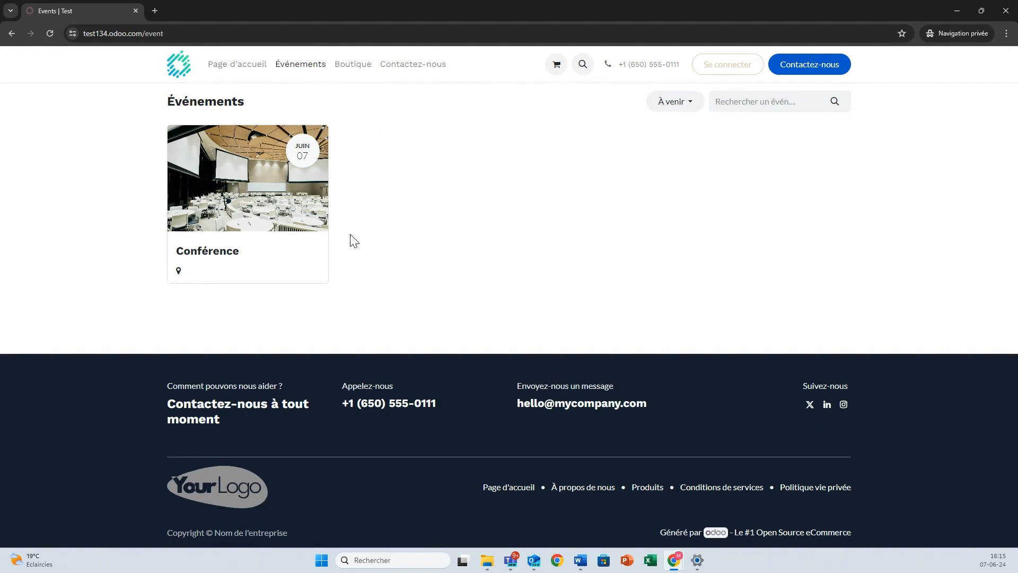
pyautogui.click(231, 231)
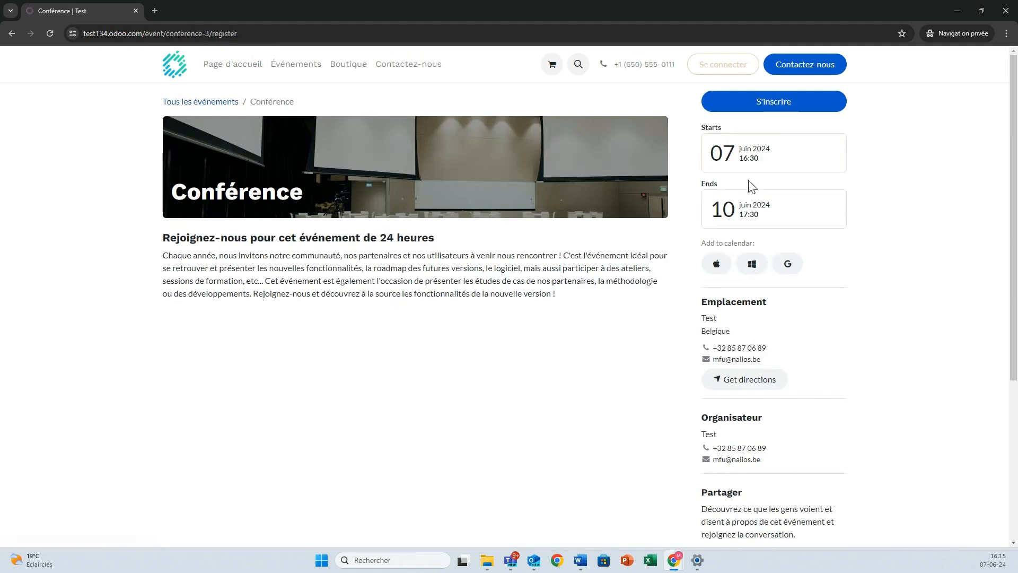
pyautogui.click(763, 106)
pyautogui.click(667, 79)
# Back in the backend, set Conférence's visibility to Via a Link and save
pyautogui.moveTo(674, 560)
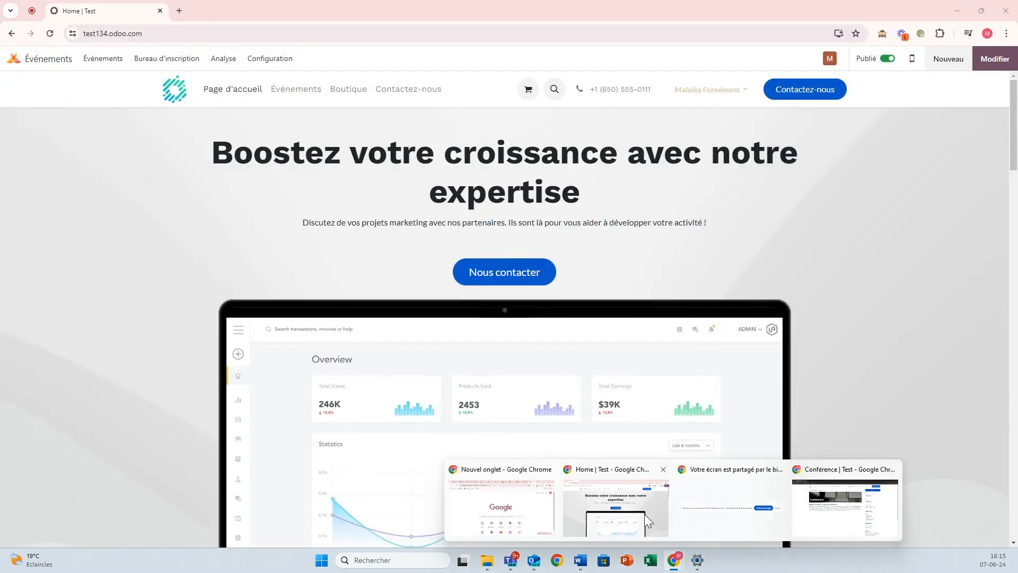
pyautogui.click(645, 514)
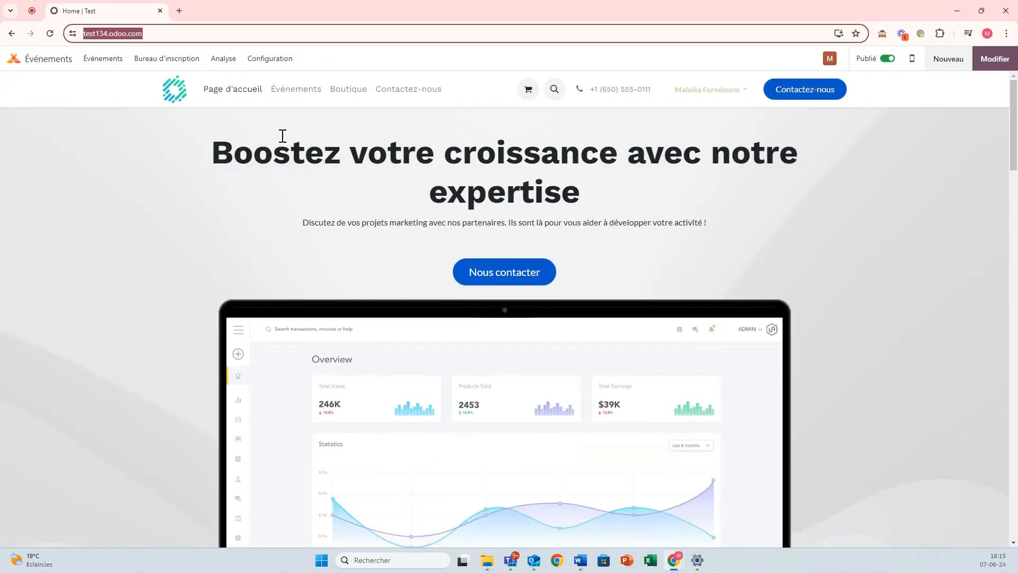
pyautogui.click(114, 59)
pyautogui.click(152, 159)
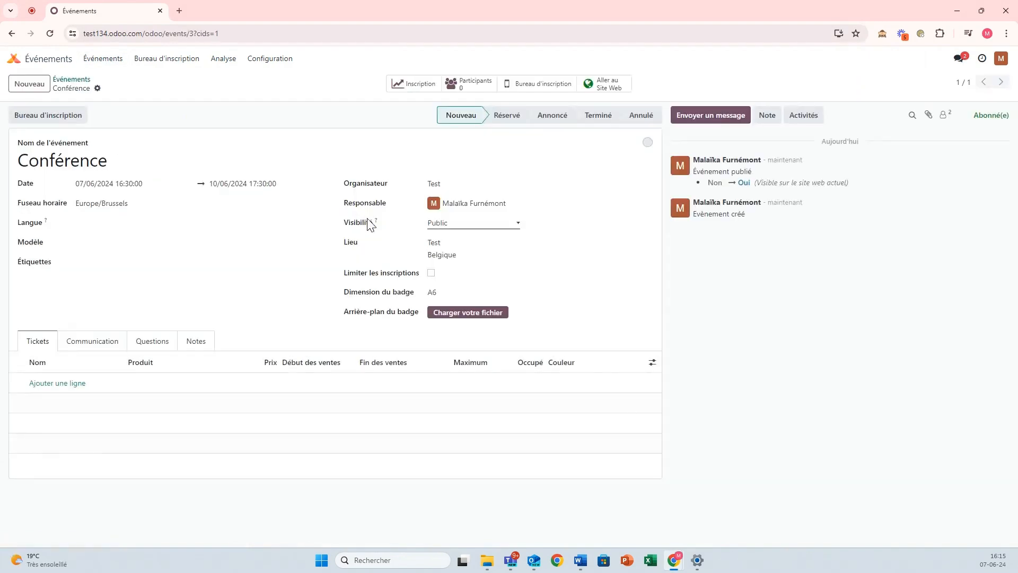
pyautogui.click(448, 224)
pyautogui.click(449, 246)
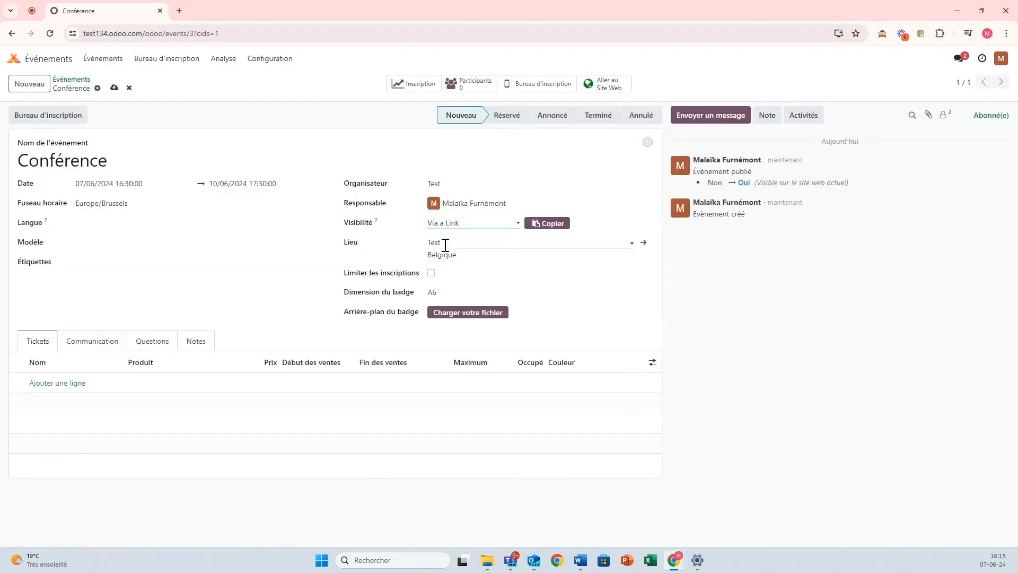
pyautogui.click(114, 88)
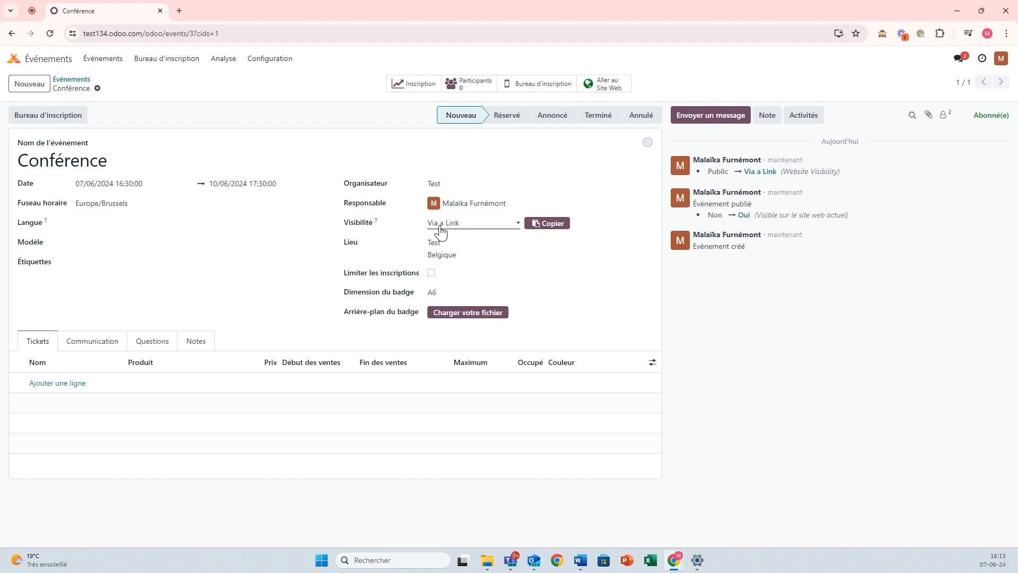
# In the private window, reload the home page and confirm Events shows no planned events
pyautogui.moveTo(675, 558)
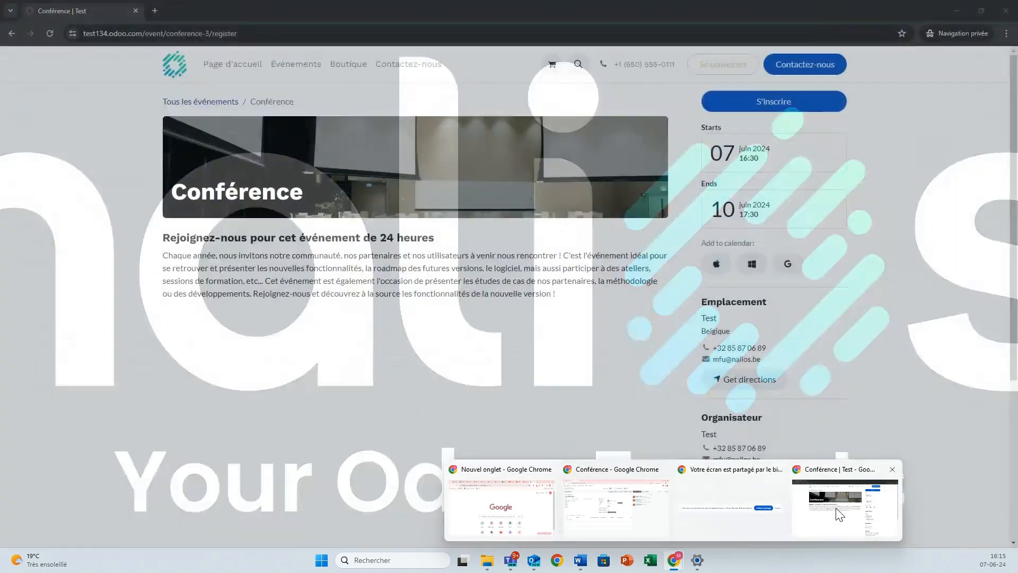
pyautogui.click(846, 506)
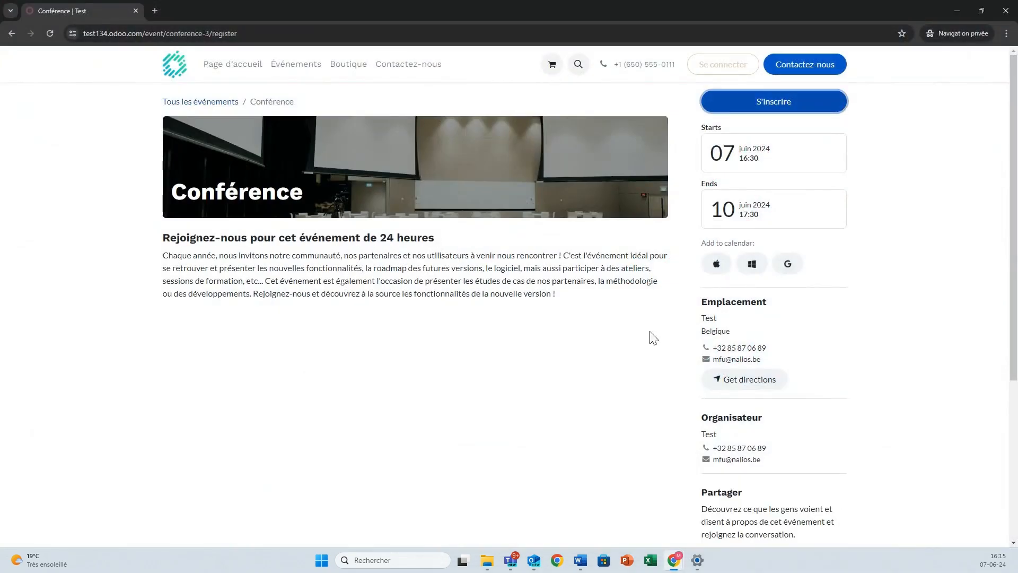
pyautogui.click(251, 69)
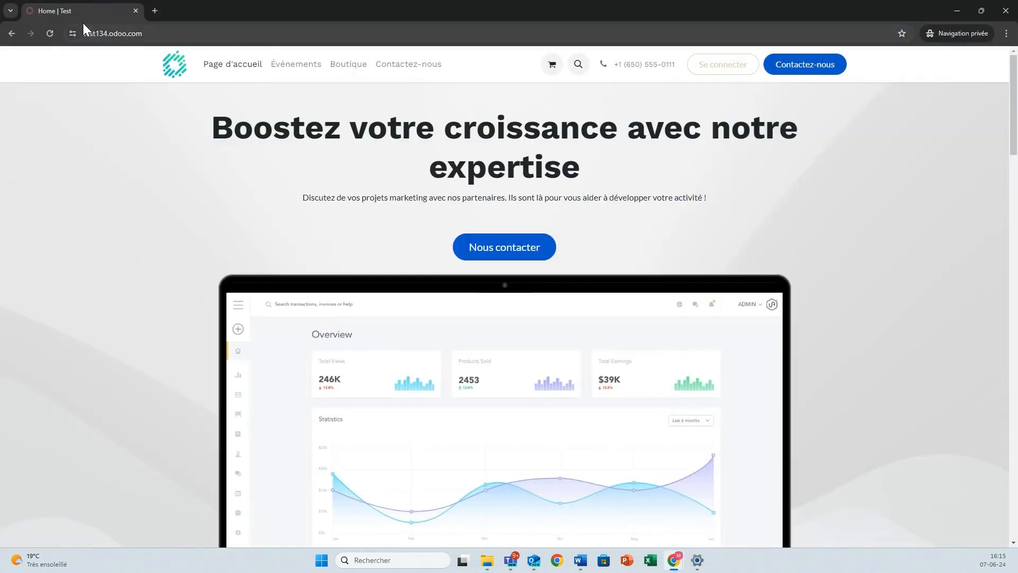
pyautogui.click(49, 32)
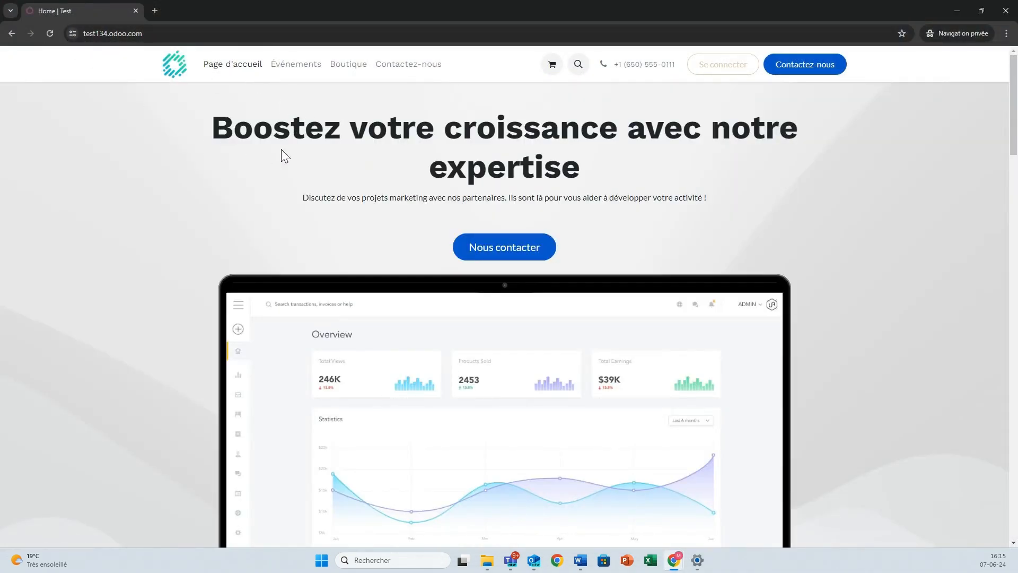
pyautogui.click(297, 72)
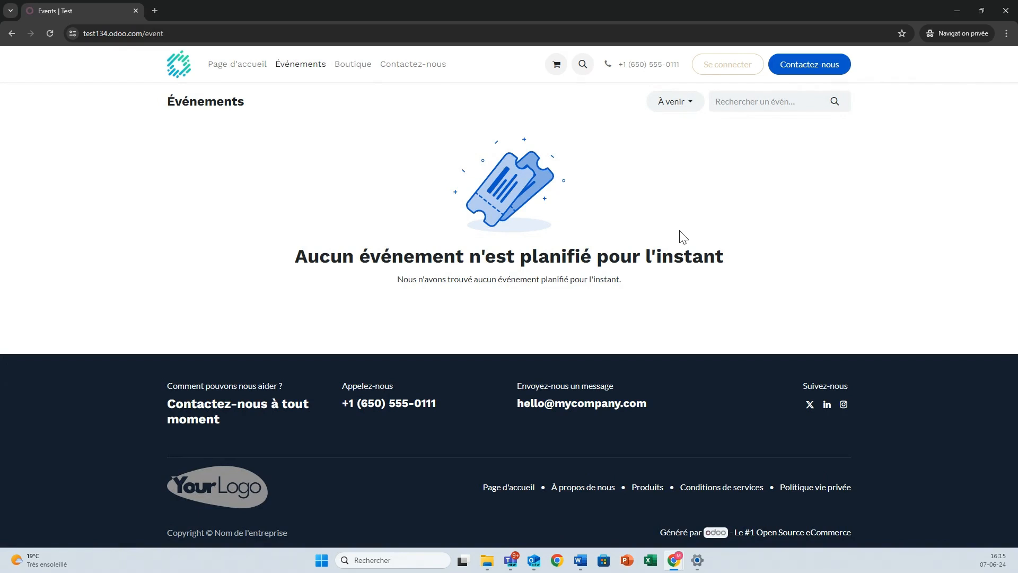
# Copy the Conférence event's share link from its Visibilité field
pyautogui.moveTo(675, 561)
pyautogui.click(648, 524)
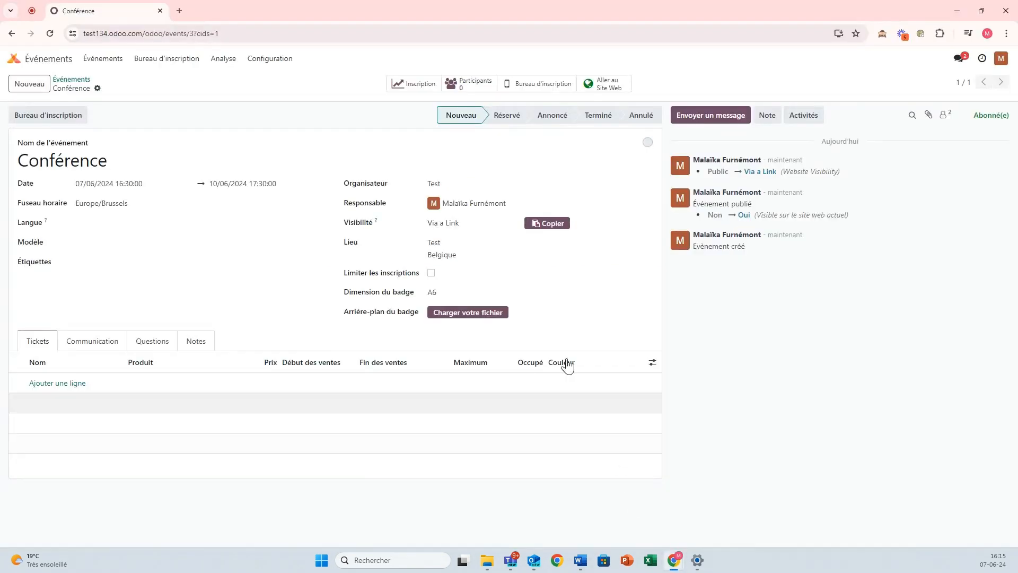
pyautogui.click(546, 228)
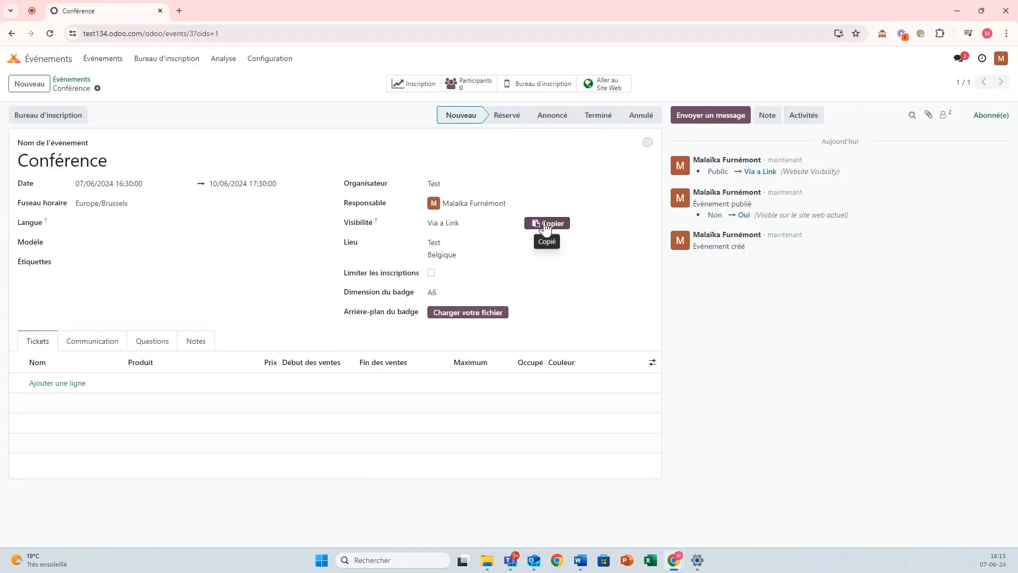
# Open the copied link in a new private tab to view Conférence, then close it
pyautogui.moveTo(677, 563)
pyautogui.click(823, 518)
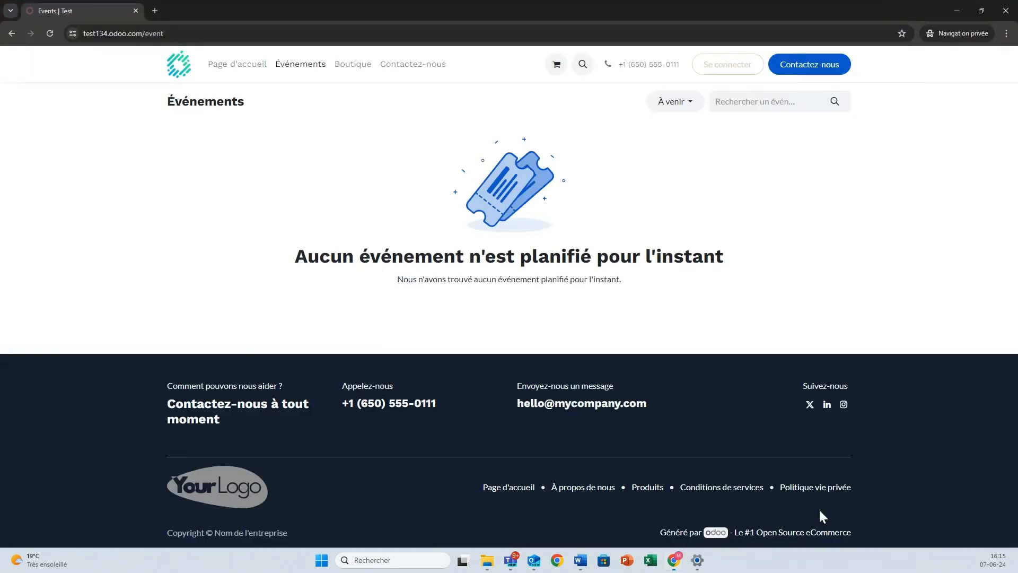
pyautogui.click(152, 11)
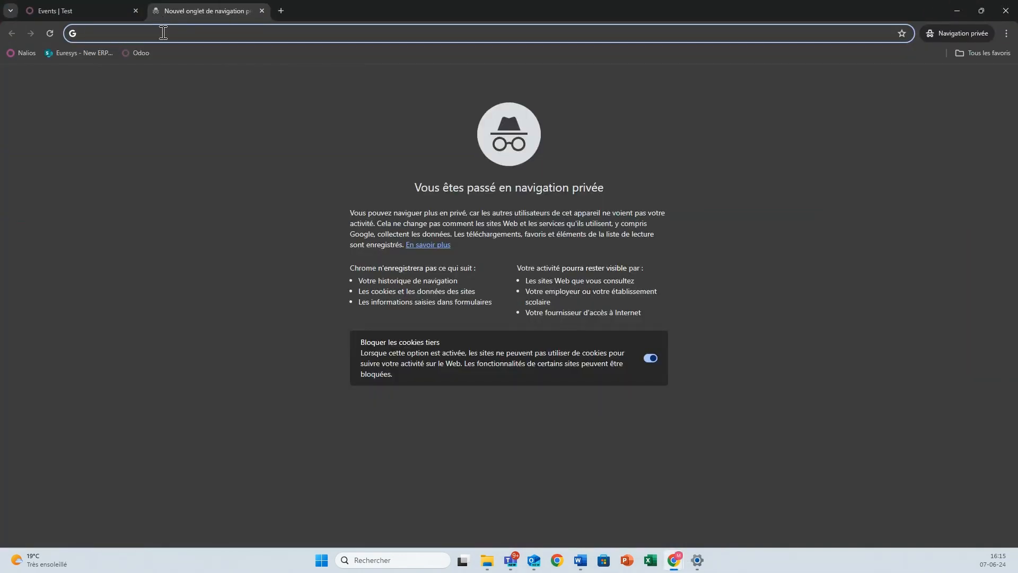
pyautogui.hotkey('ctrl', 'v')
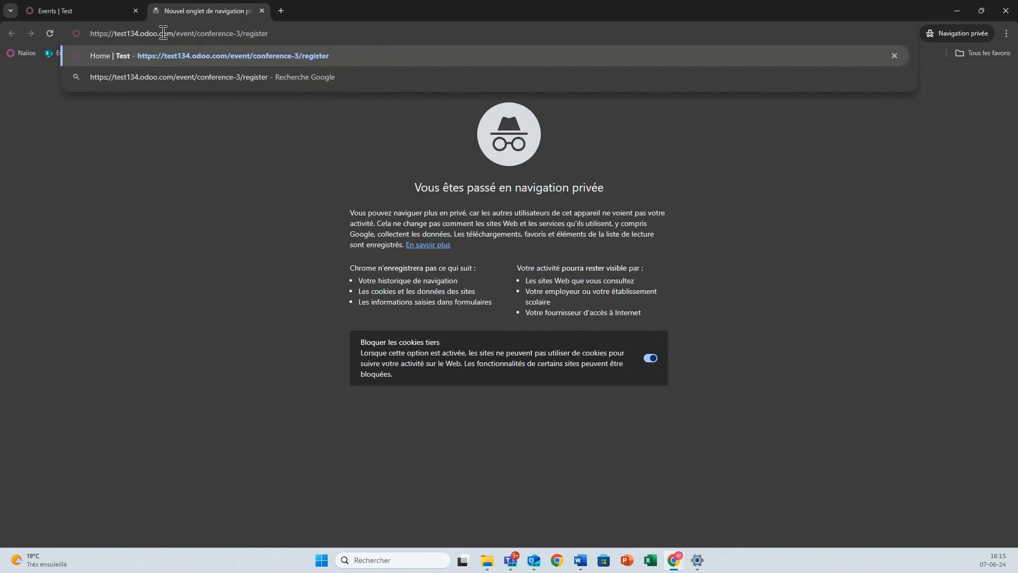
pyautogui.press('Return')
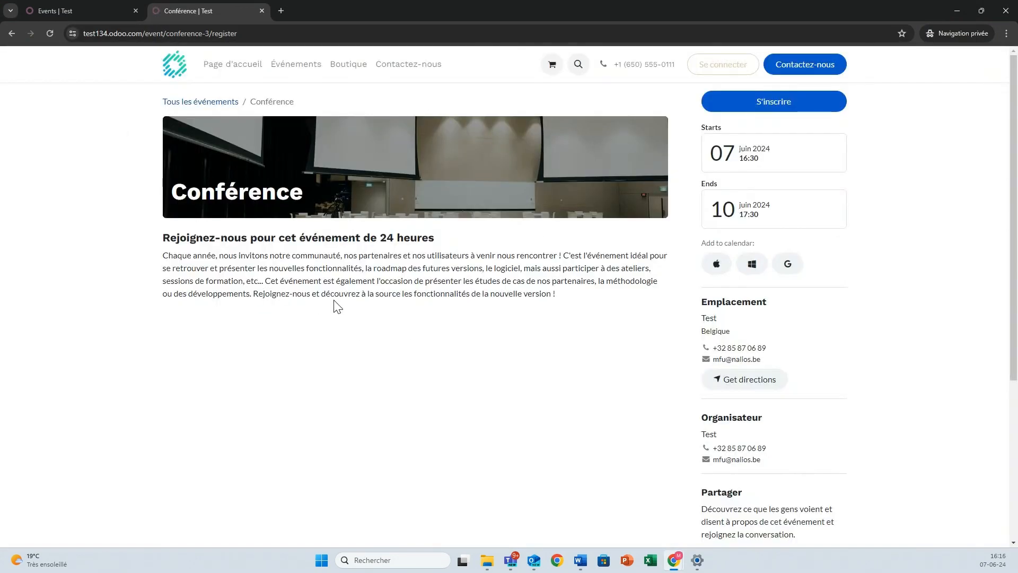
pyautogui.click(262, 11)
# Change Conférence's visibility from Via a Link to Logged Users and save
pyautogui.moveTo(672, 563)
pyautogui.click(634, 524)
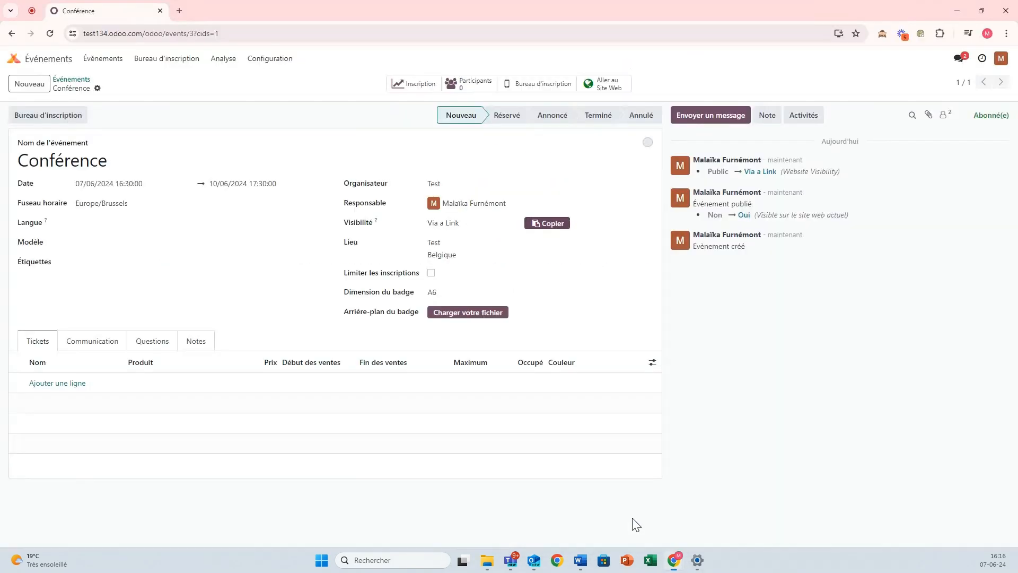
pyautogui.click(460, 226)
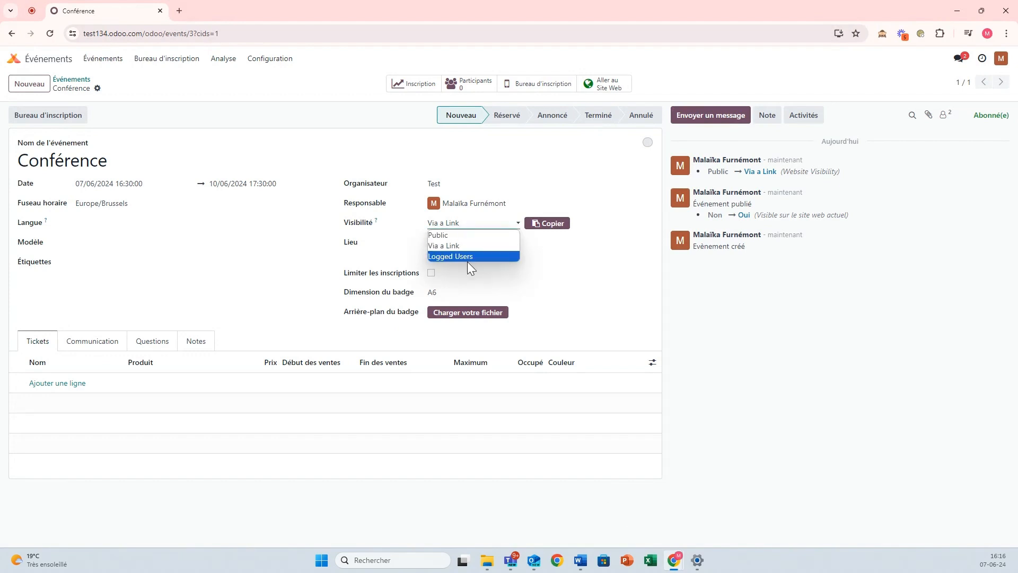
pyautogui.click(457, 256)
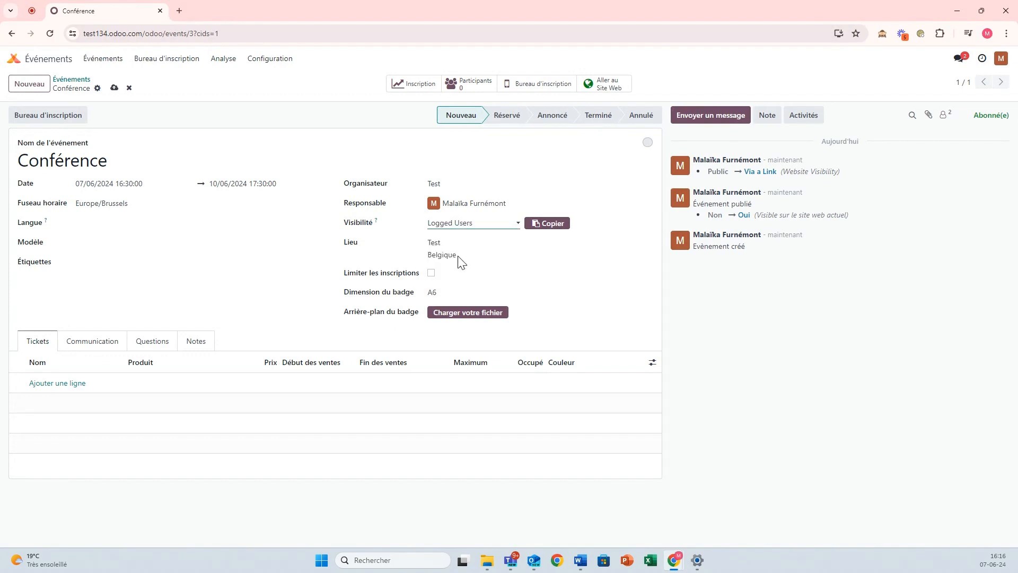
pyautogui.click(114, 89)
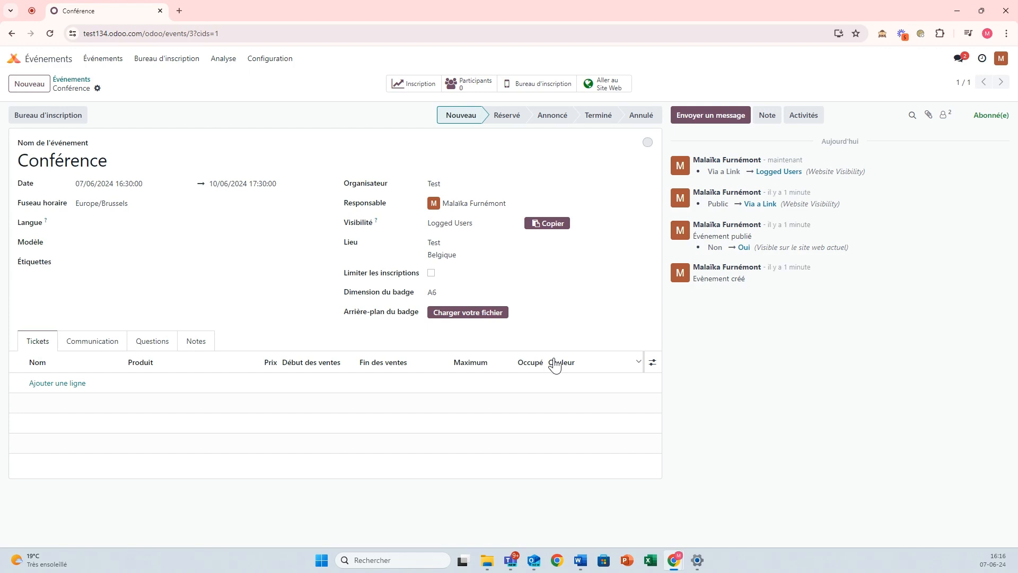
# In the private window, recheck that the public Events page still lists no events
pyautogui.moveTo(678, 554)
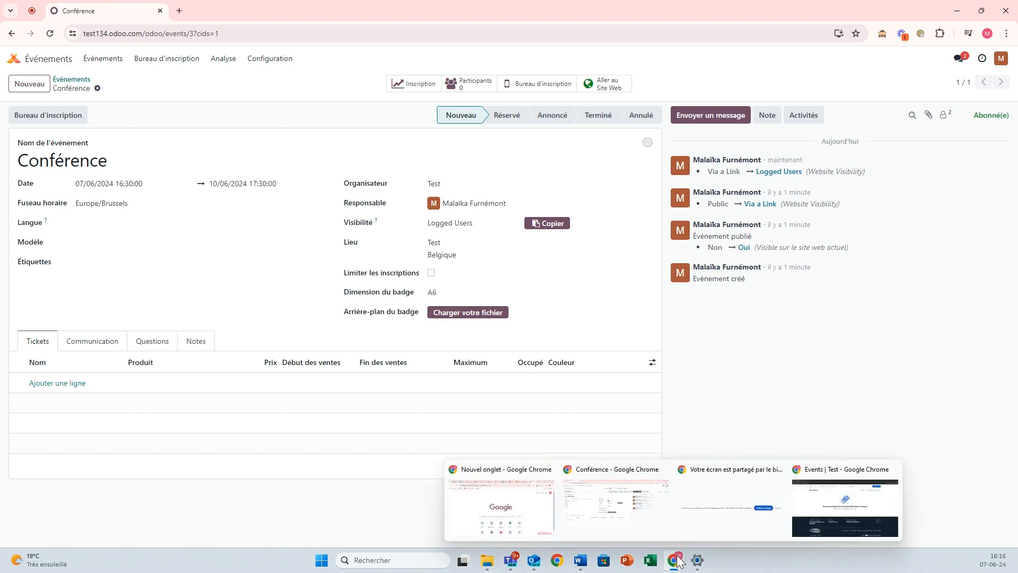
pyautogui.click(845, 509)
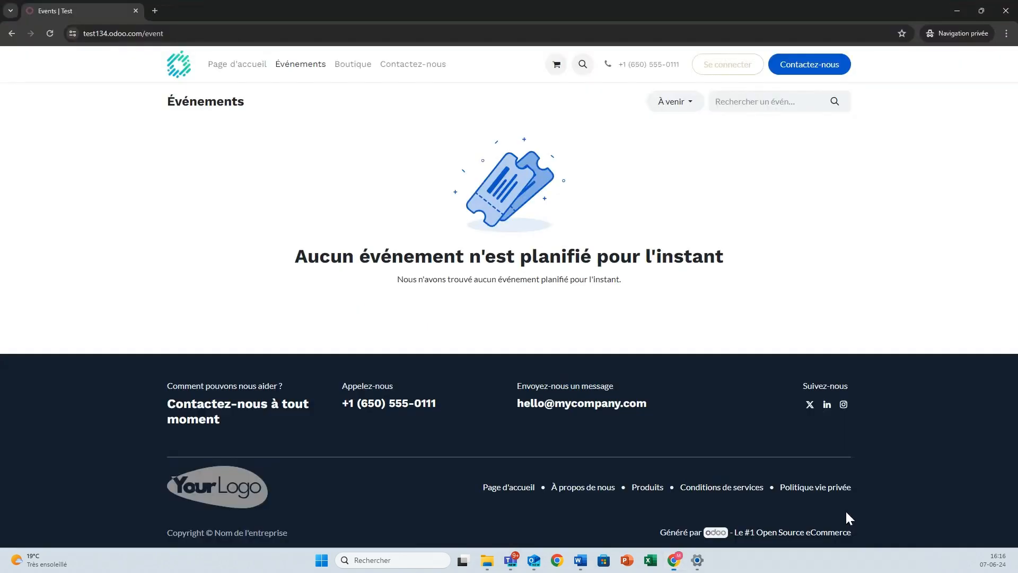
pyautogui.click(242, 72)
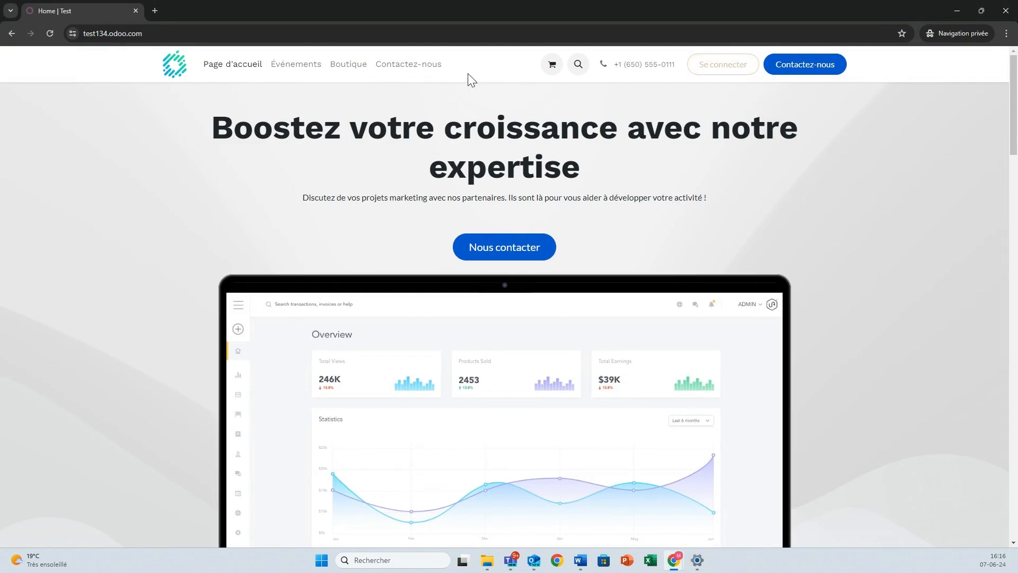
pyautogui.click(306, 67)
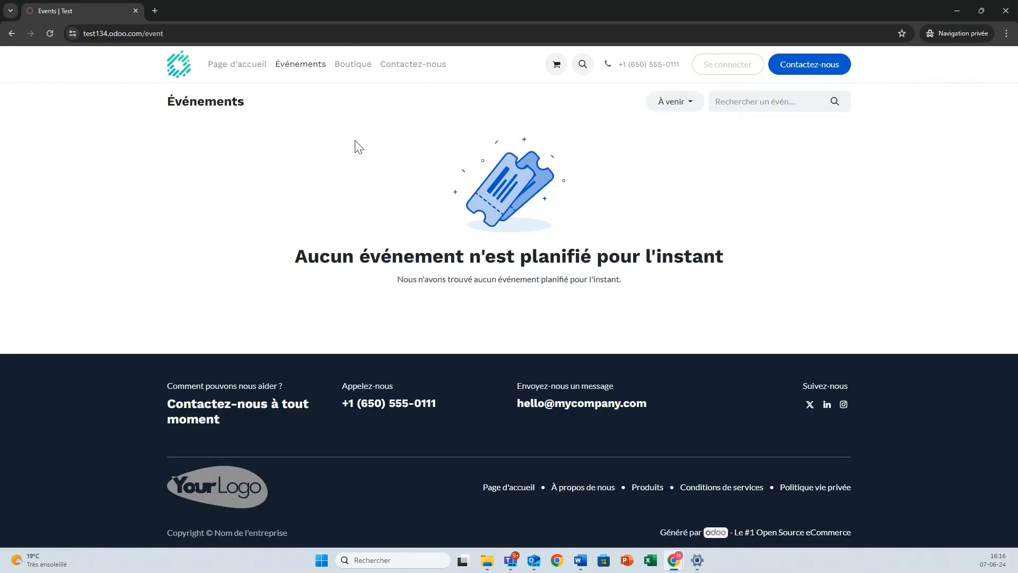
# Sign in on the login page with the portal user's e-mail and password
pyautogui.click(713, 71)
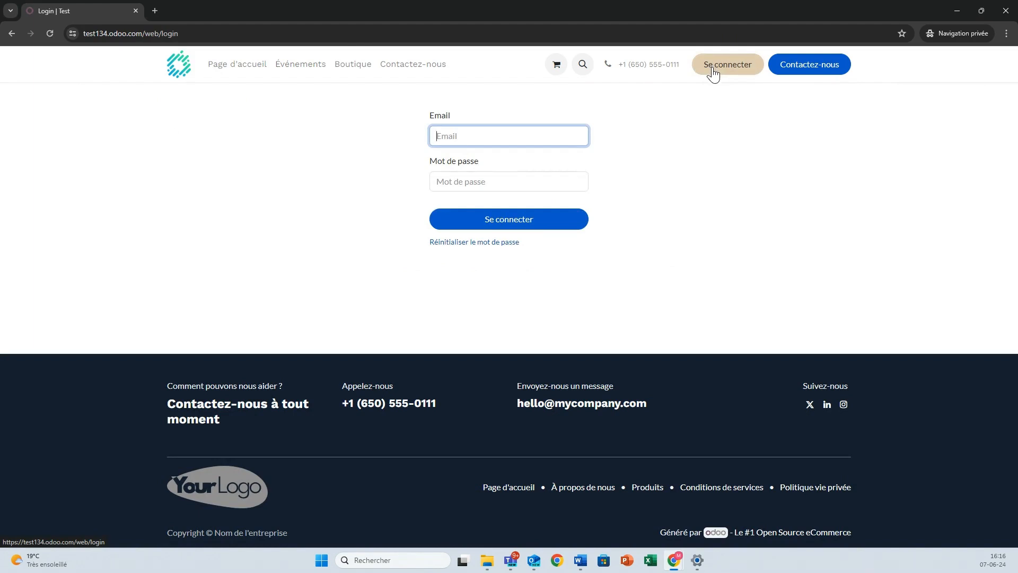
pyautogui.write('tes')
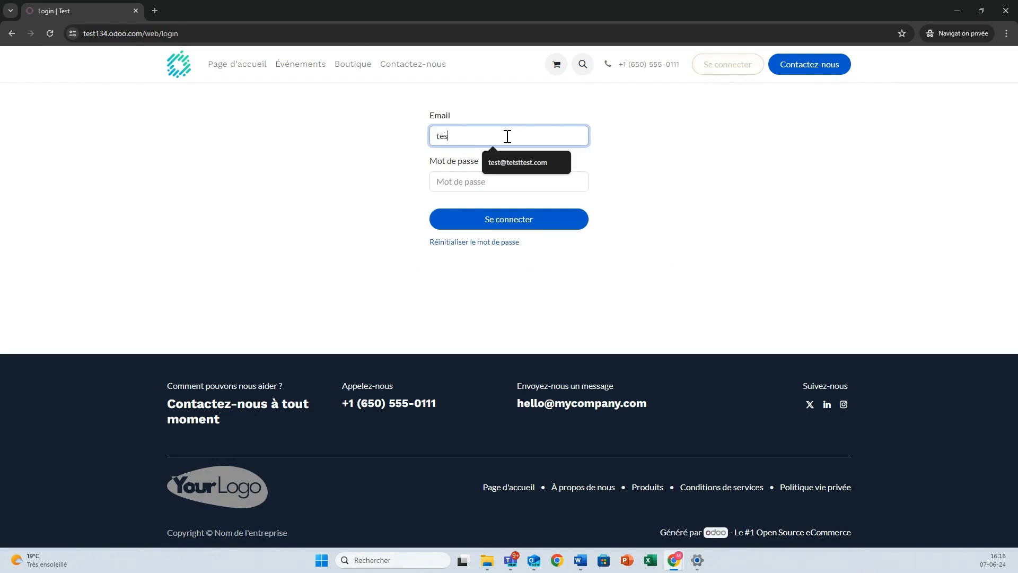
pyautogui.write('t@test')
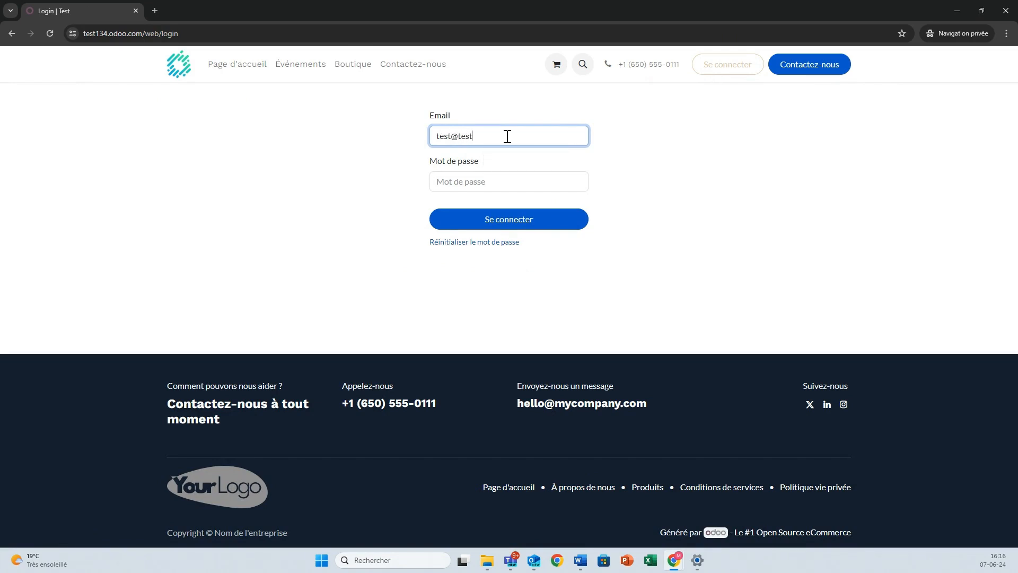
pyautogui.write('.com')
pyautogui.click(474, 177)
pyautogui.write('test')
pyautogui.click(478, 220)
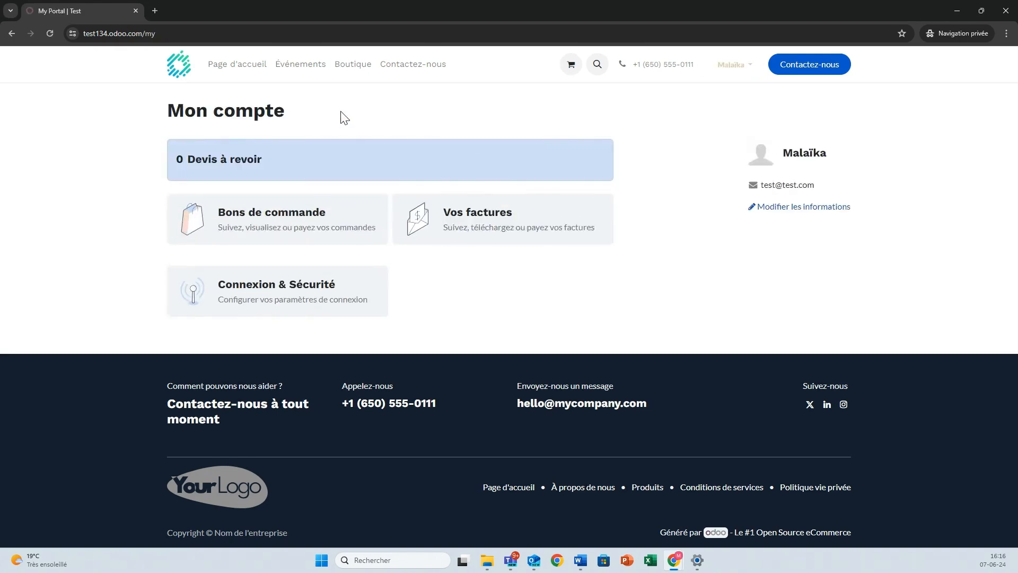
# As the portal user, open Conférence from the now-populated Events listing
pyautogui.click(299, 74)
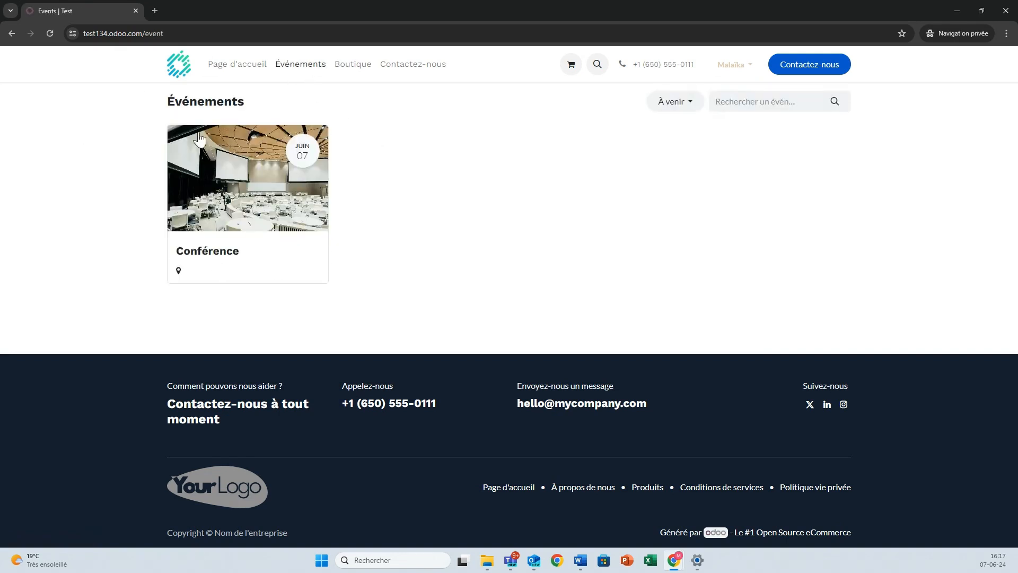
pyautogui.click(258, 272)
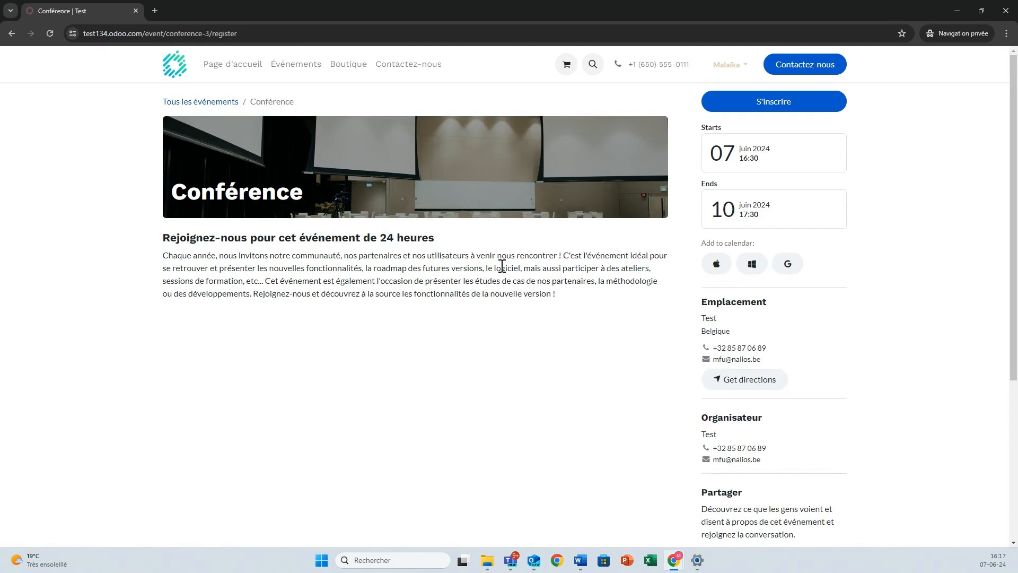